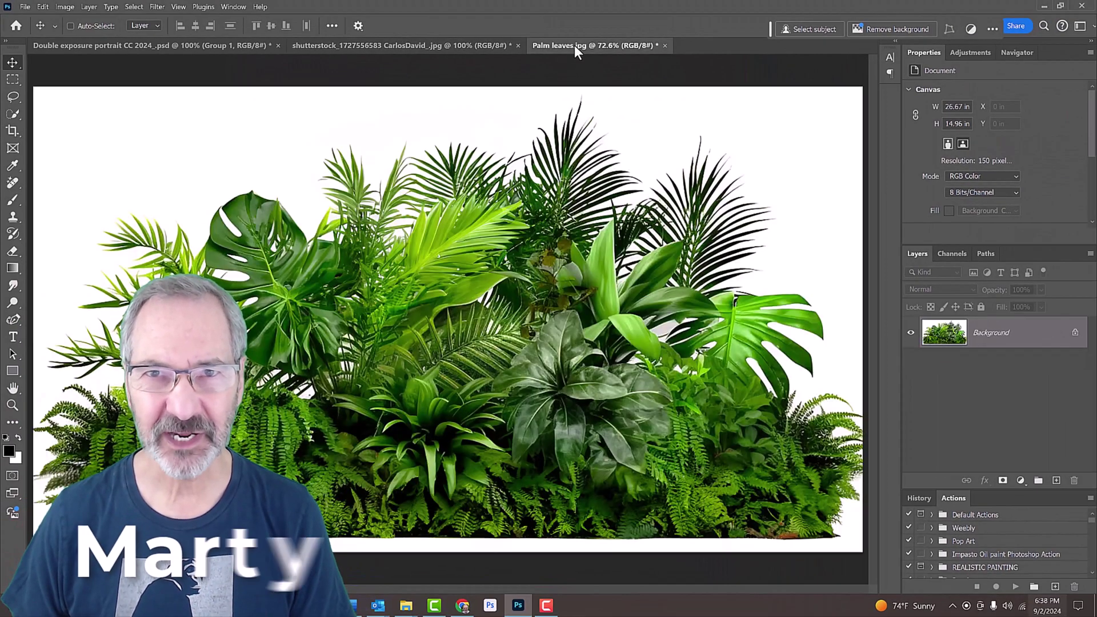
# Switch to the shutterstock profile portrait document
pyautogui.click(396, 45)
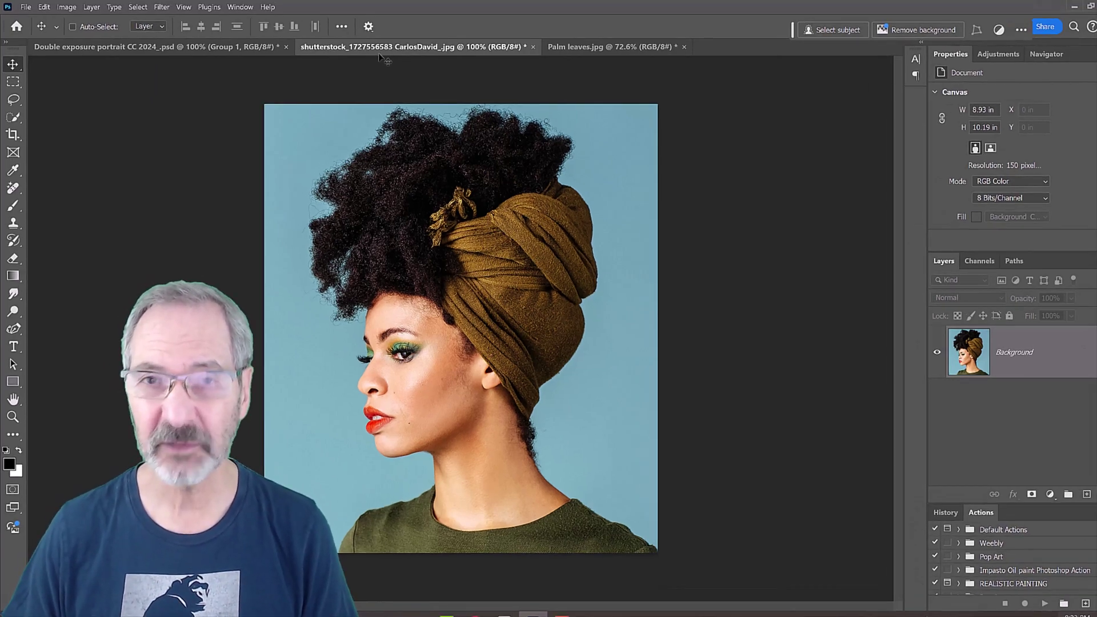
# Select the woman with Select Subject and mask out the blue background on Layer 0
pyautogui.click(12, 117)
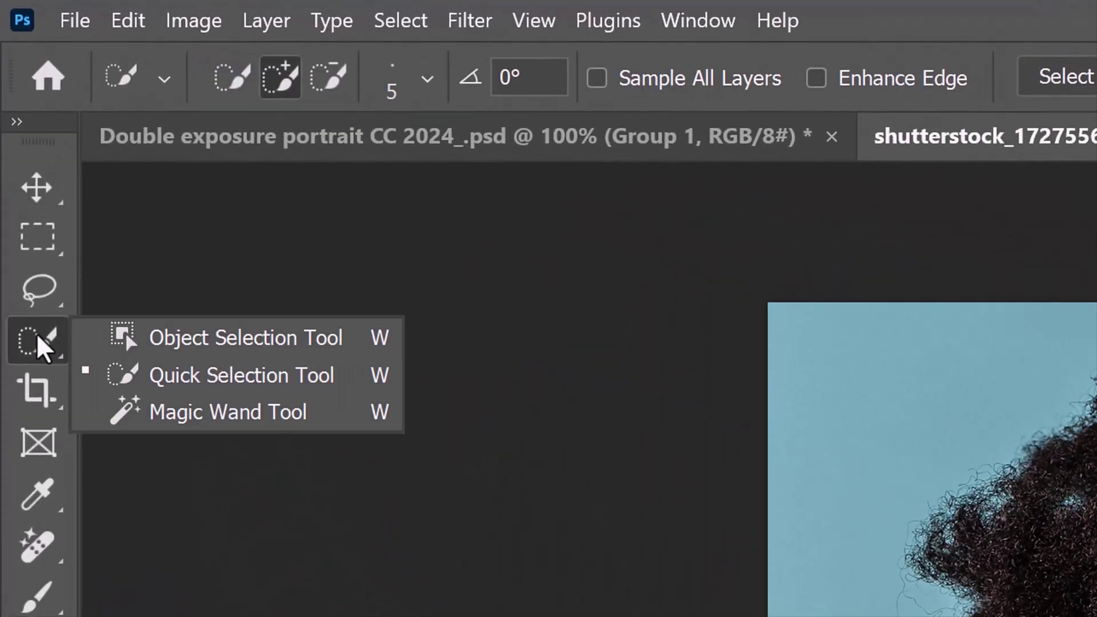
pyautogui.click(214, 369)
pyautogui.click(576, 108)
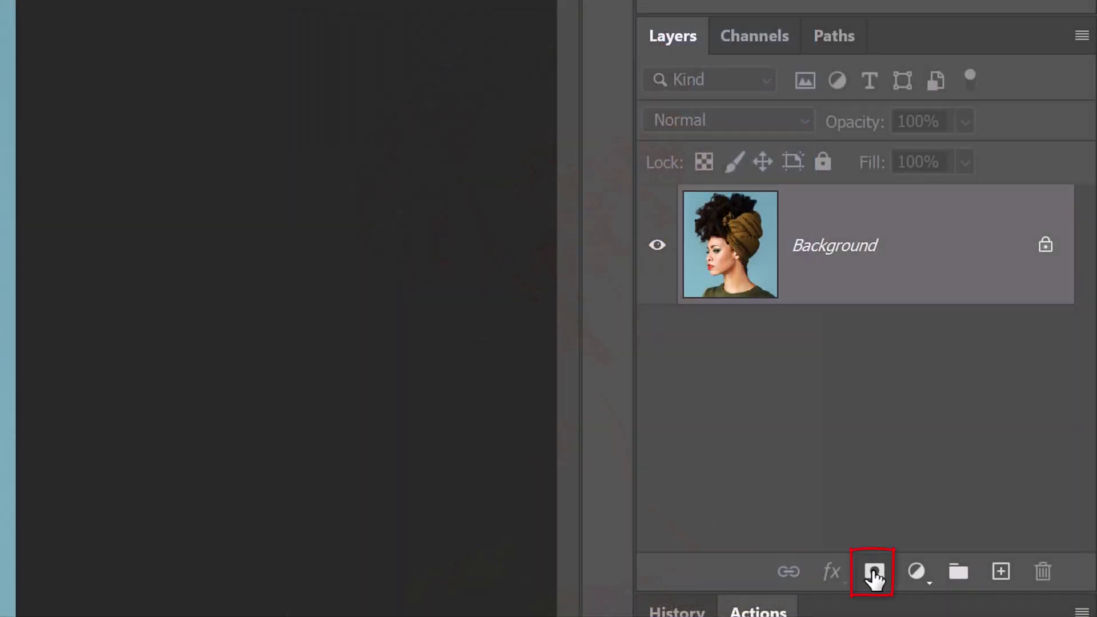
pyautogui.click(874, 574)
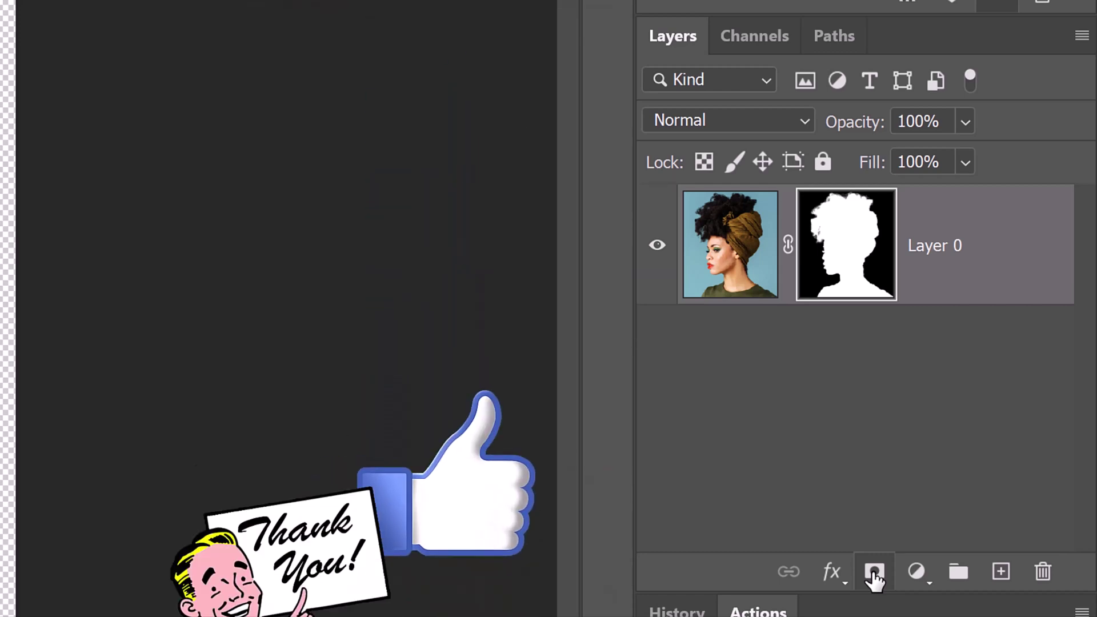
# Add Layer 1 beneath the portrait and fill it with white
pyautogui.keyDown('ctrl'); pyautogui.click(1003, 574); pyautogui.keyUp('ctrl')
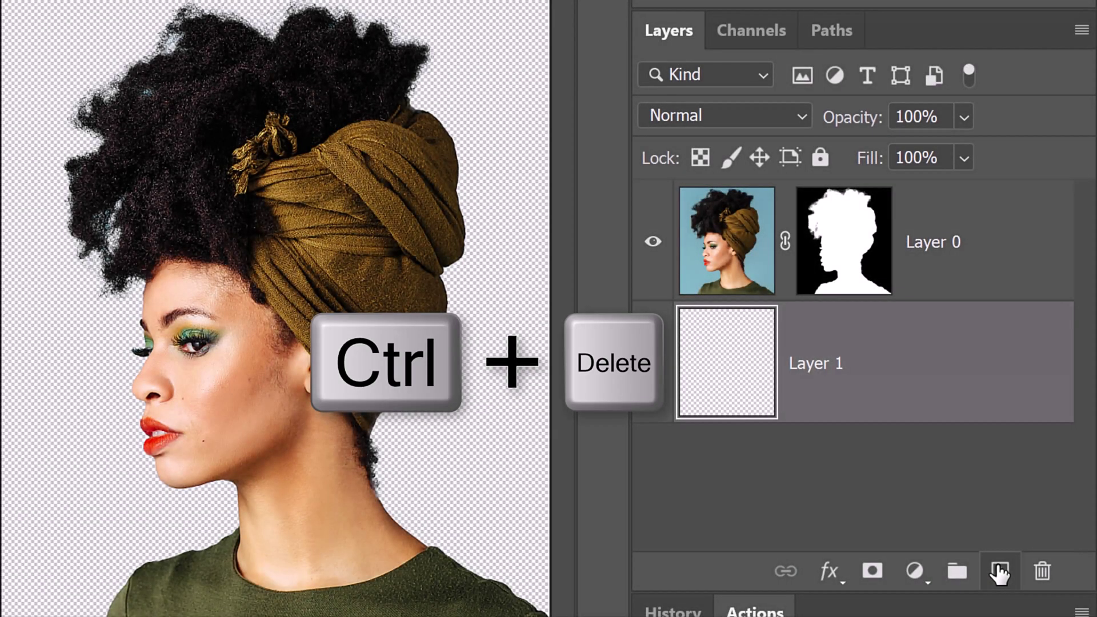
pyautogui.hotkey('ctrl', 'Delete')
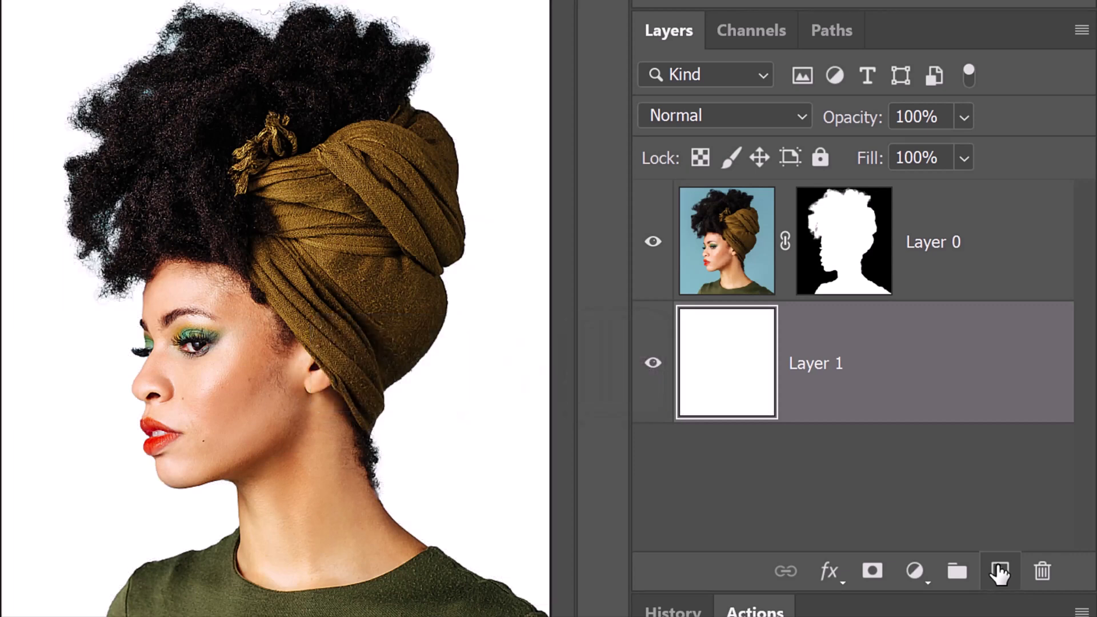
# Add a Black & White adjustment above Layer 0 using the High Contrast Blue Filter preset
pyautogui.click(954, 275)
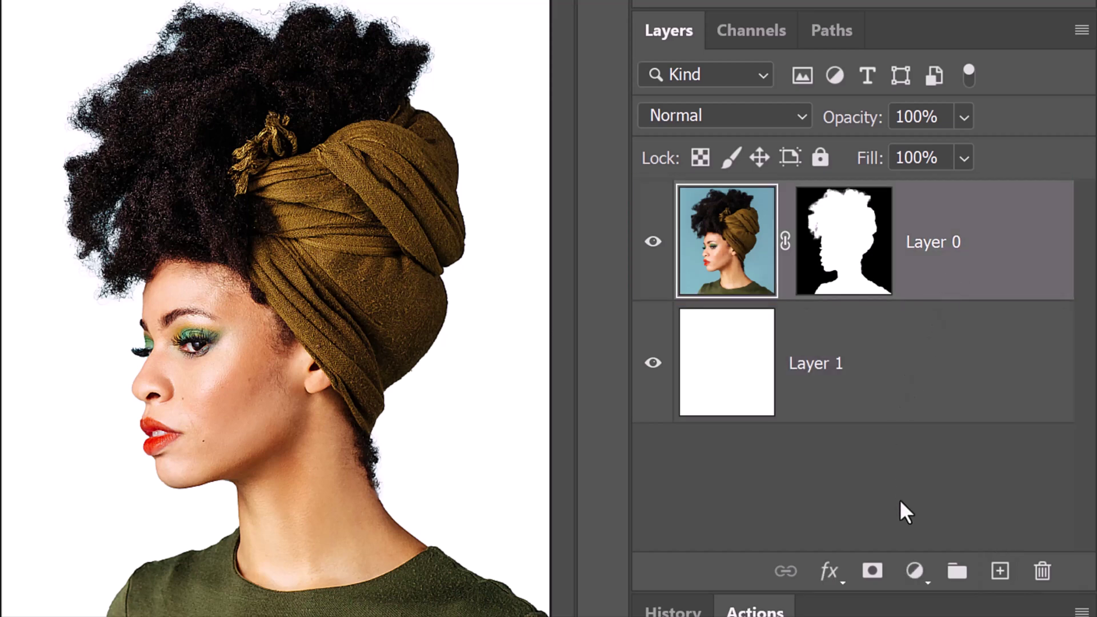
pyautogui.click(915, 571)
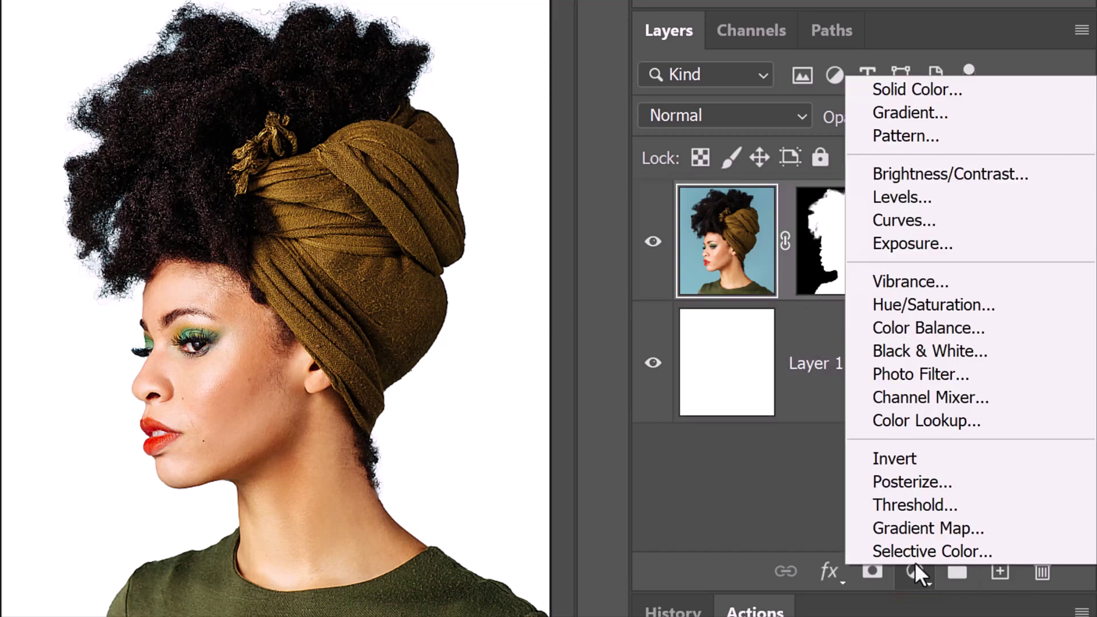
pyautogui.click(911, 349)
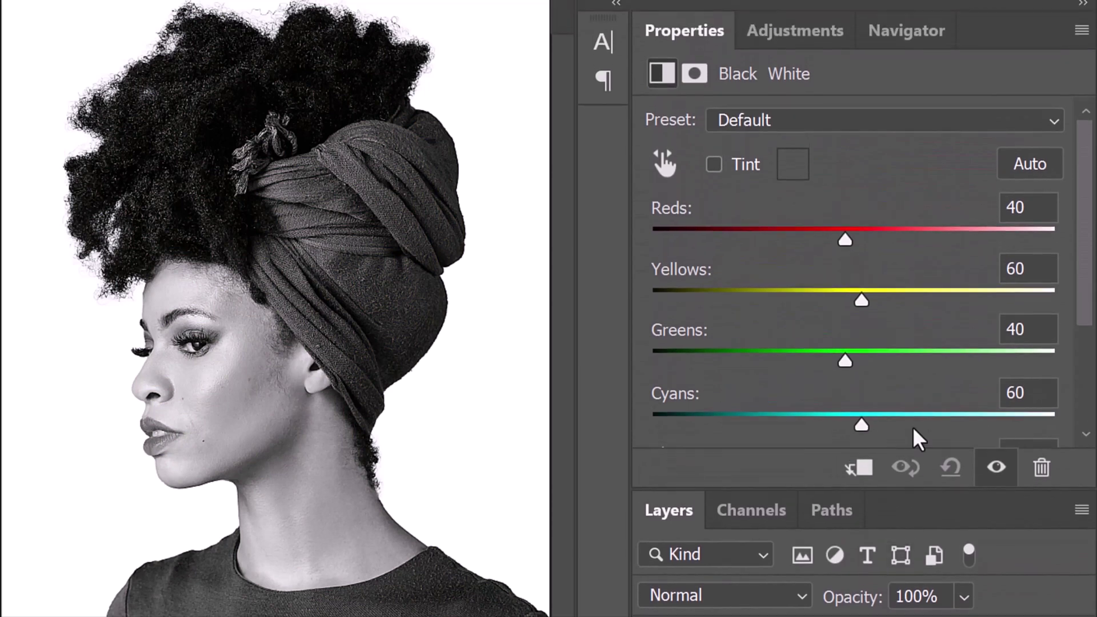
pyautogui.click(898, 121)
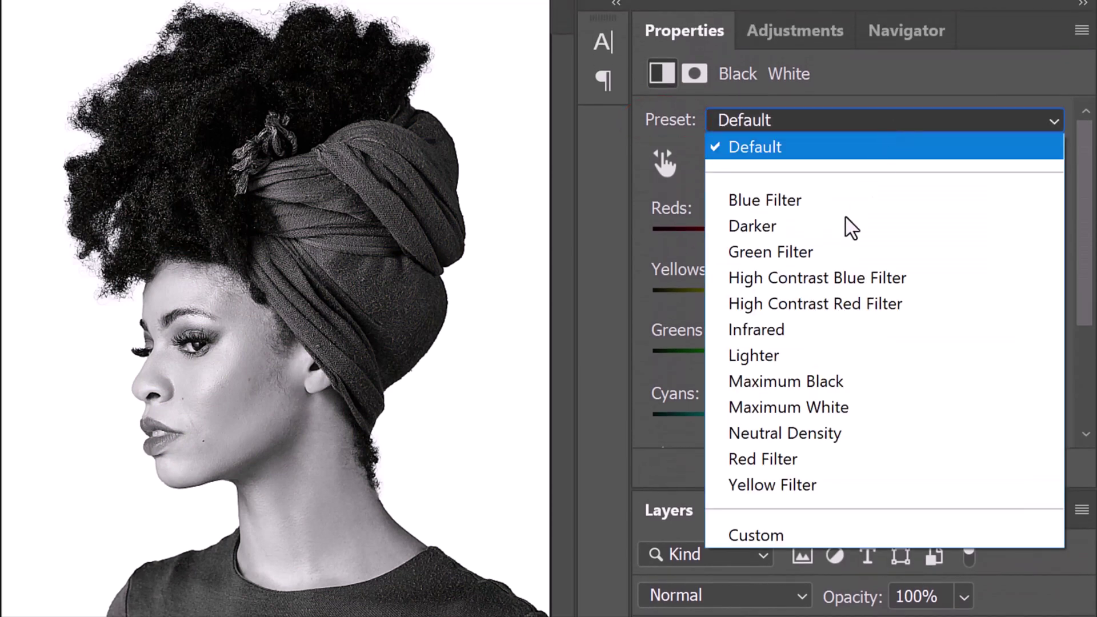
pyautogui.click(810, 286)
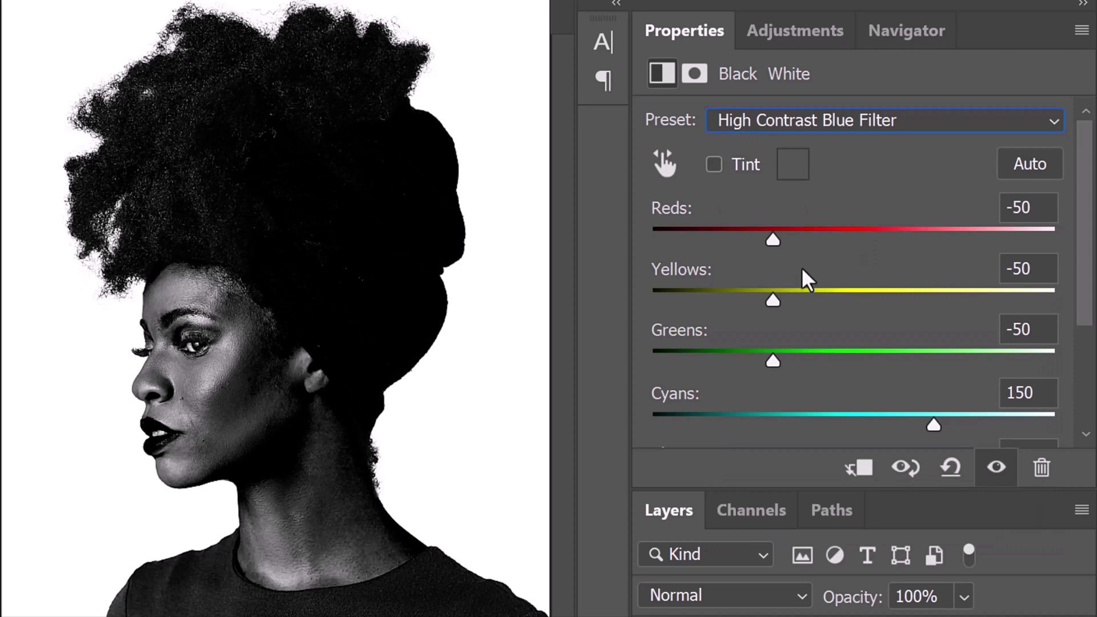
# Try the red and yellow sliders, then restore the High Contrast Blue Filter preset
pyautogui.moveTo(775, 242)
pyautogui.mouseDown()
pyautogui.moveTo(1039, 246)
pyautogui.moveTo(669, 217)
pyautogui.moveTo(779, 247)
pyautogui.mouseUp()
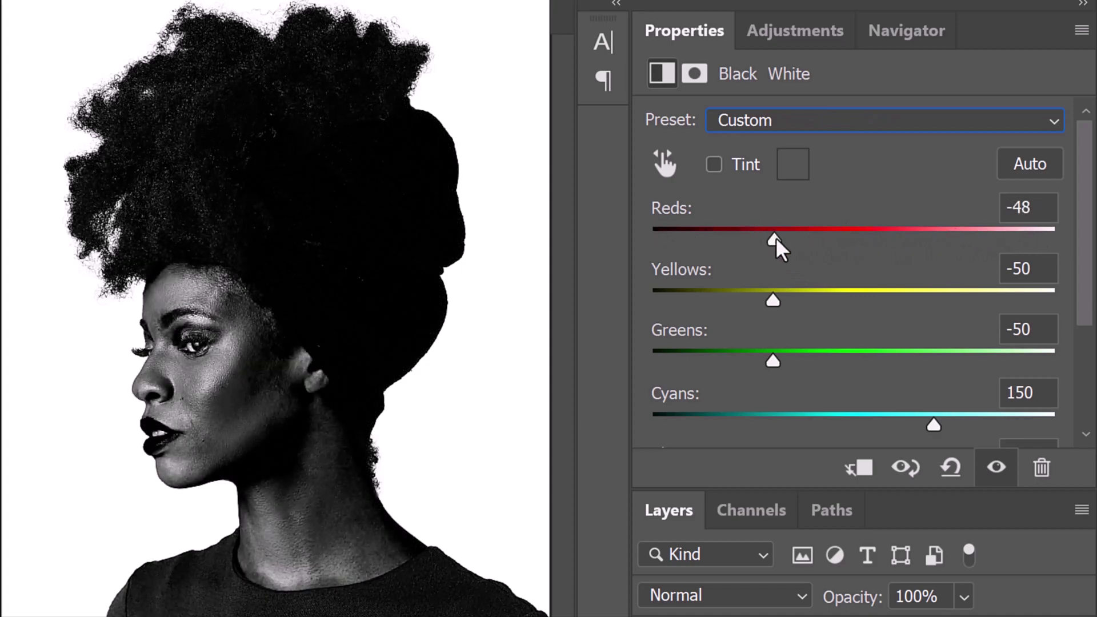
pyautogui.moveTo(771, 298)
pyautogui.mouseDown()
pyautogui.moveTo(1054, 308)
pyautogui.moveTo(657, 294)
pyautogui.moveTo(823, 304)
pyautogui.moveTo(877, 264)
pyautogui.mouseUp()
pyautogui.click(865, 121)
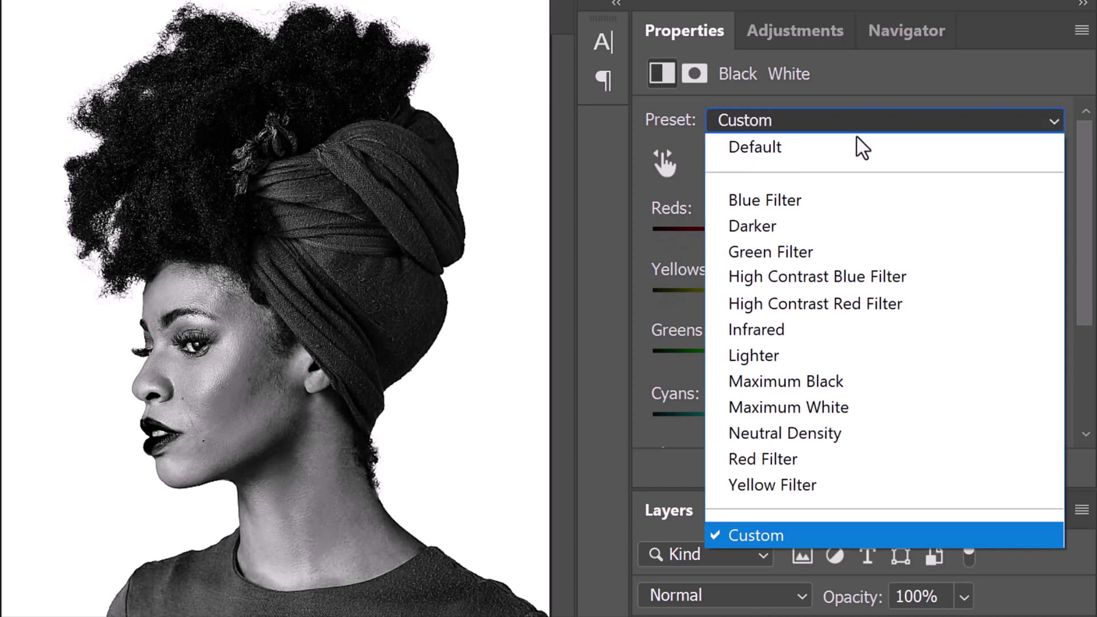
pyautogui.click(823, 278)
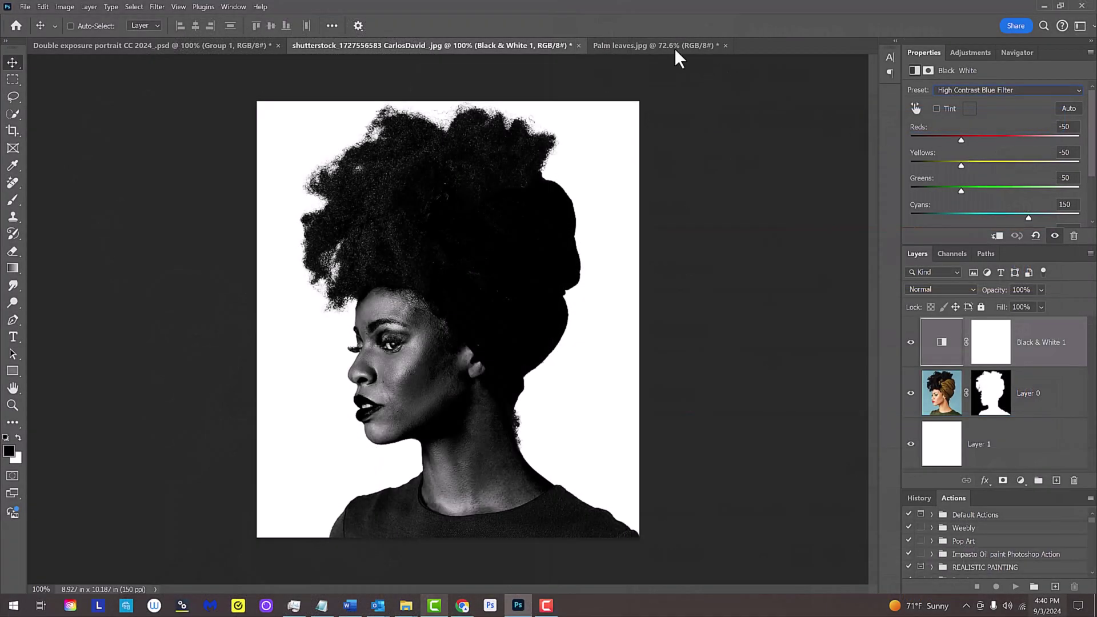
# Drag the palm leaves image into the portrait document as Layer 2
pyautogui.click(653, 46)
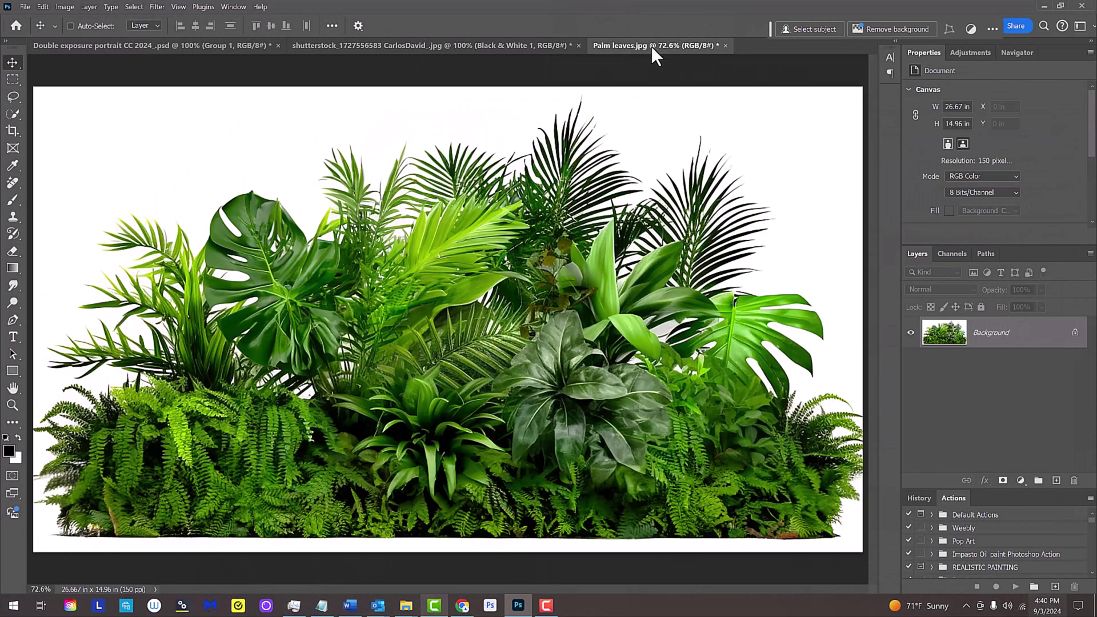
pyautogui.press('v')
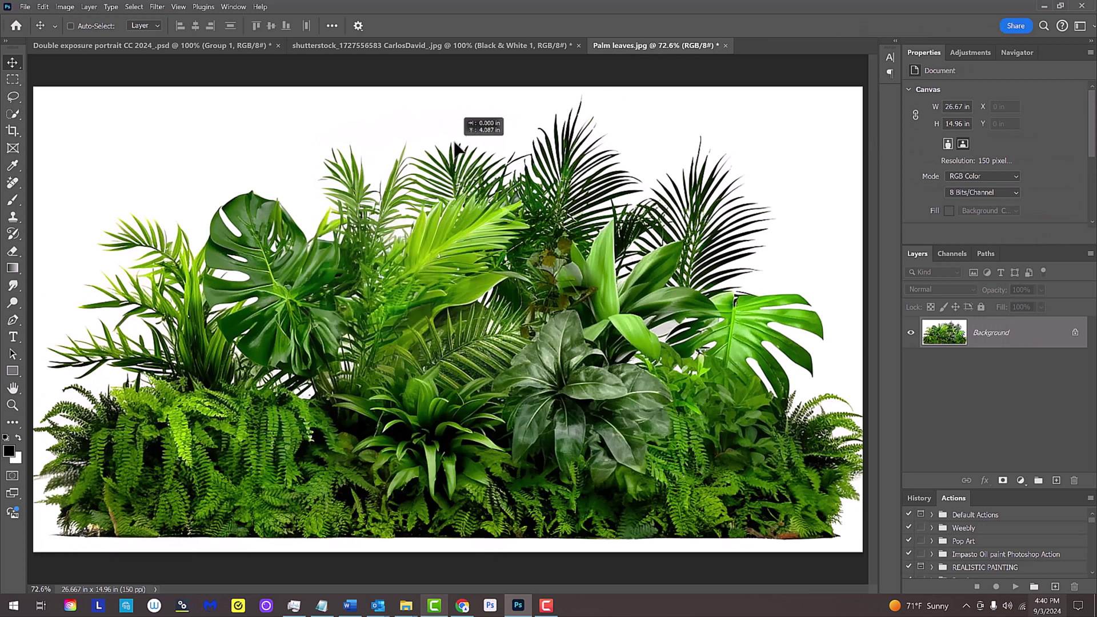
pyautogui.click(451, 47)
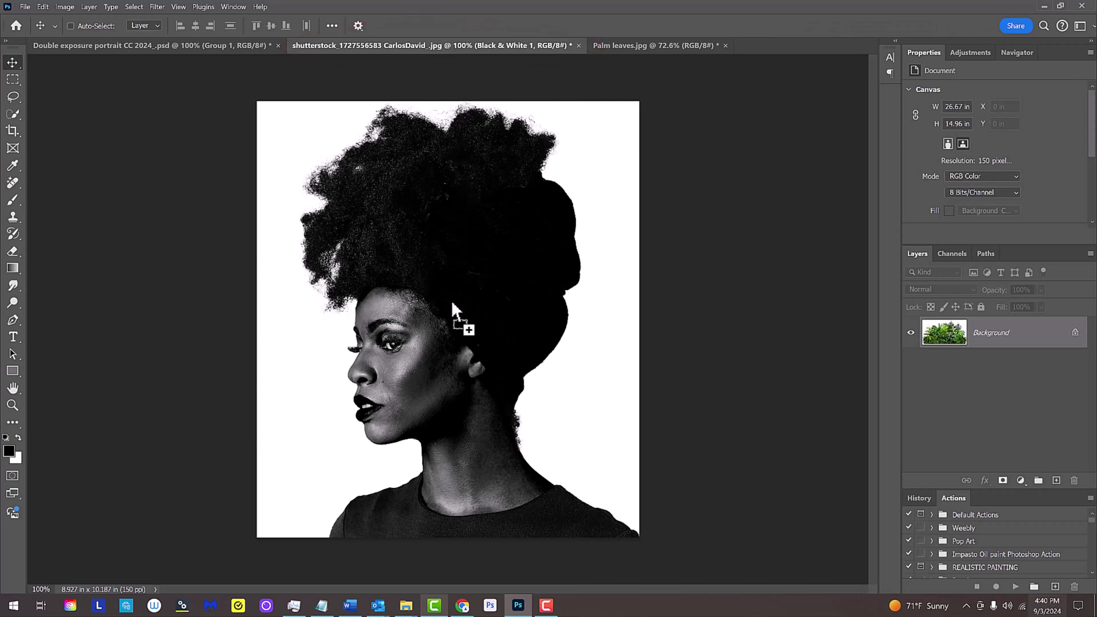
pyautogui.moveTo(451, 303); pyautogui.dragTo(451, 301)
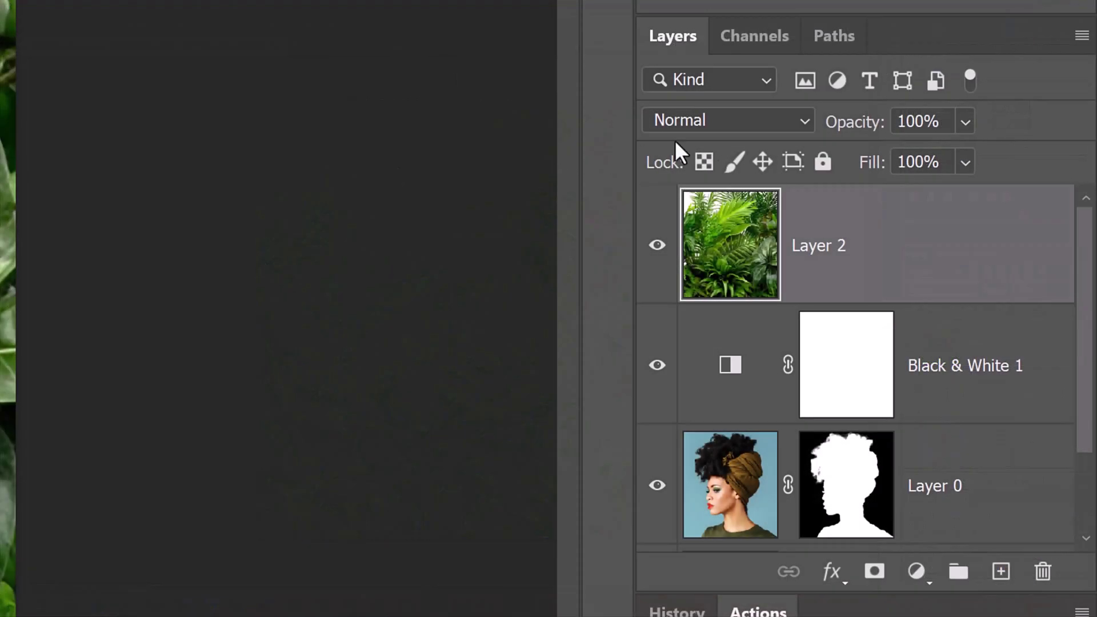
# Set the palm-leaf layer's blend mode to Screen
pyautogui.click(804, 120)
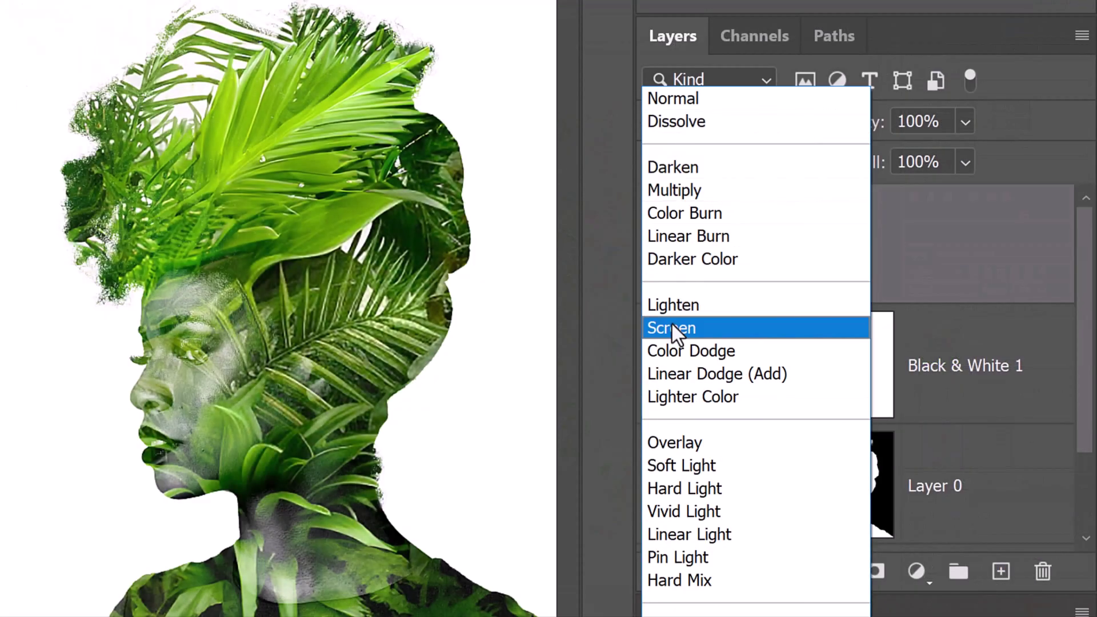
pyautogui.click(671, 328)
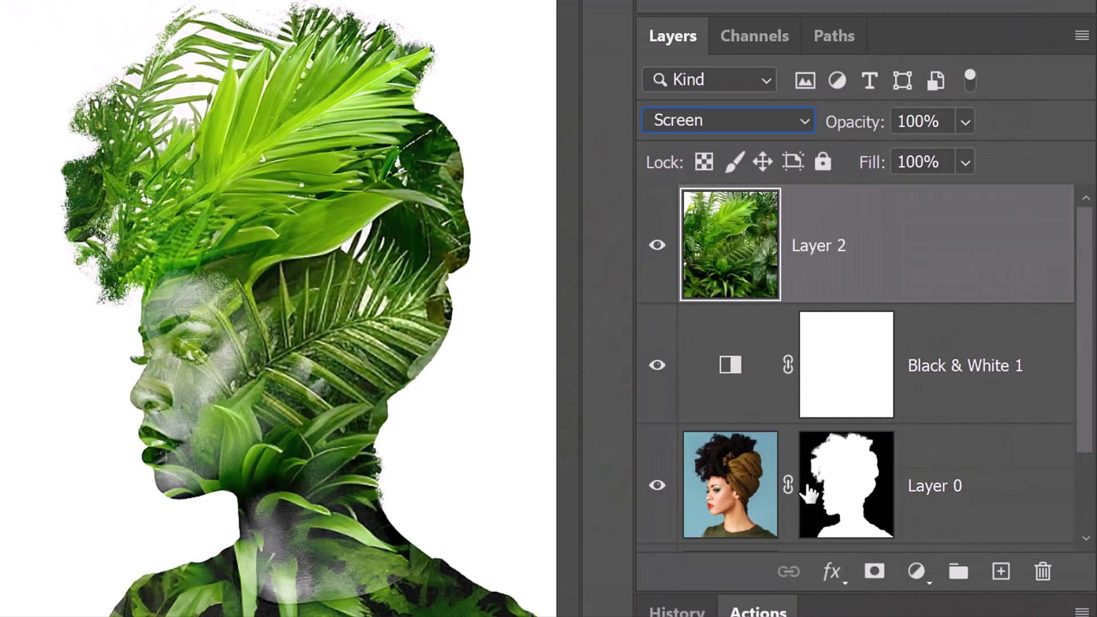
pyautogui.click(916, 575)
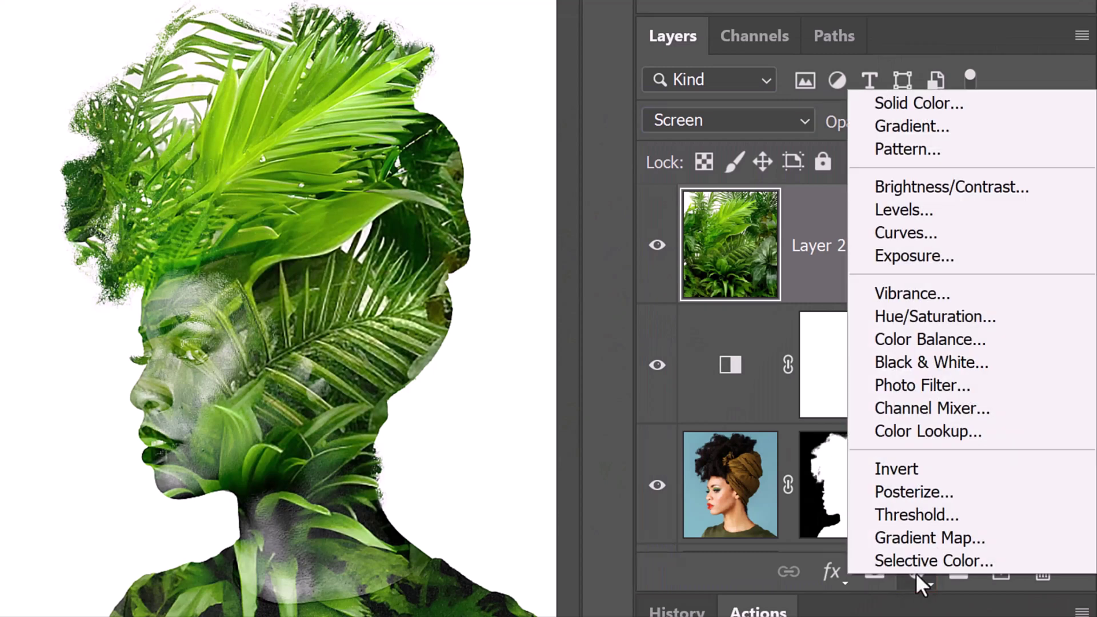
# Add a Black & White adjustment above the leaves, then reselect Layer 2
pyautogui.click(924, 362)
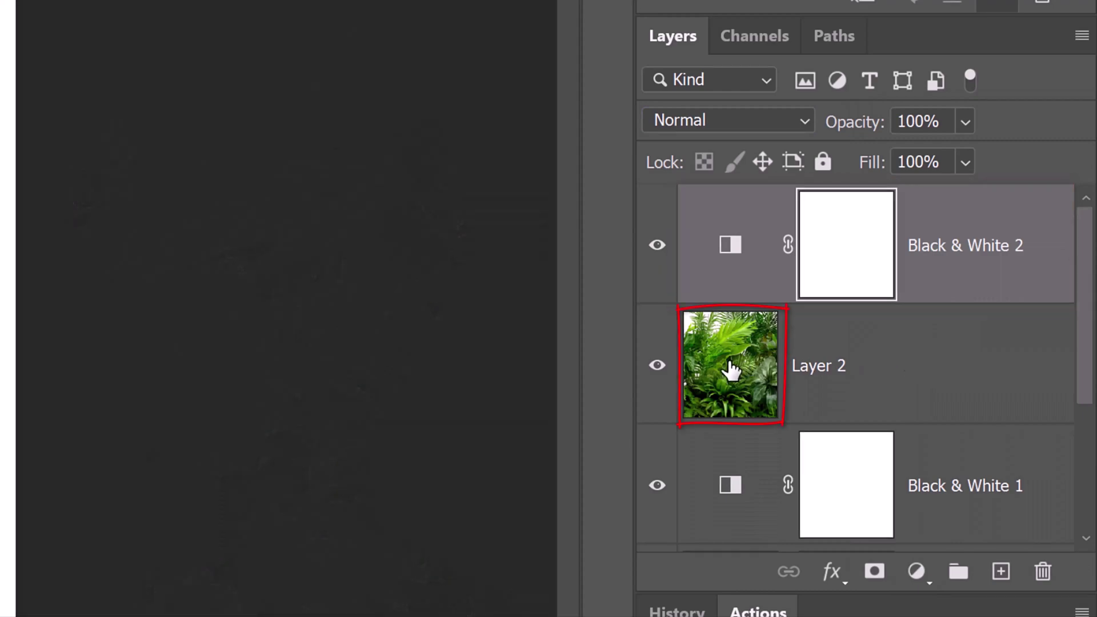
pyautogui.click(732, 371)
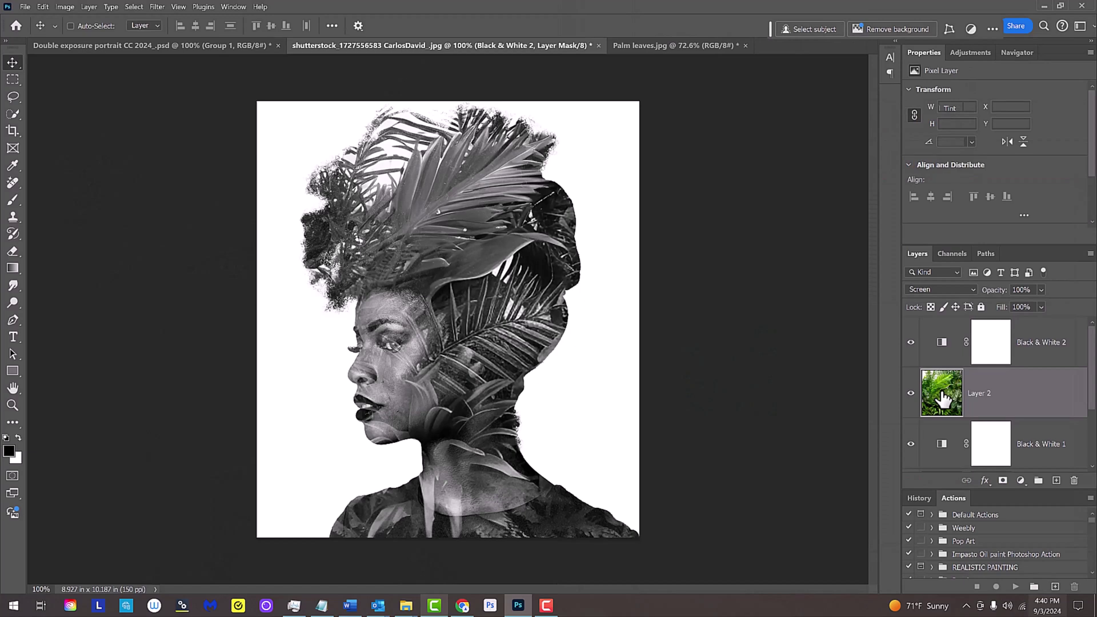
# Scale the palm leaves down around their centre, rotate them sideways, and shift them up-right
pyautogui.hotkey('ctrl', 't')
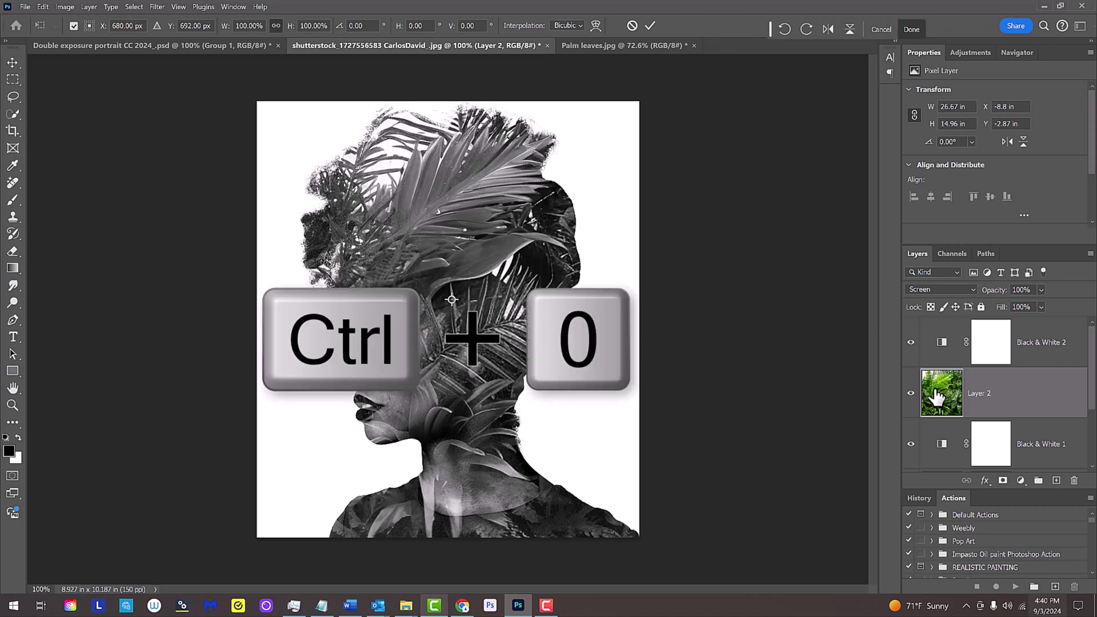
pyautogui.hotkey('ctrl', '0')
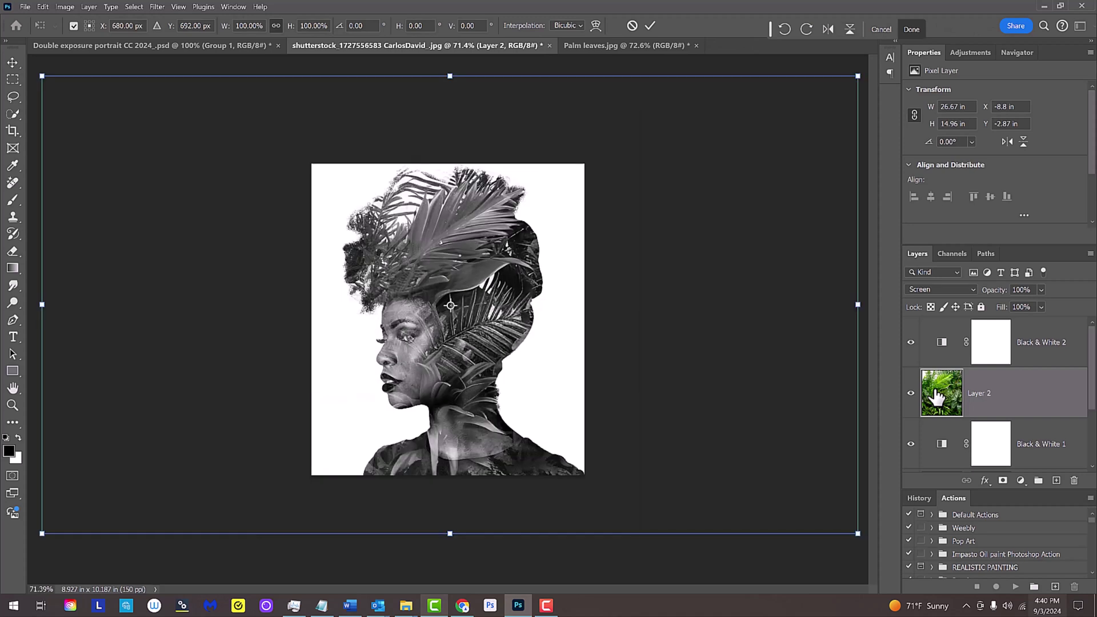
pyautogui.moveTo(859, 76); pyautogui.dragTo(860, 74)
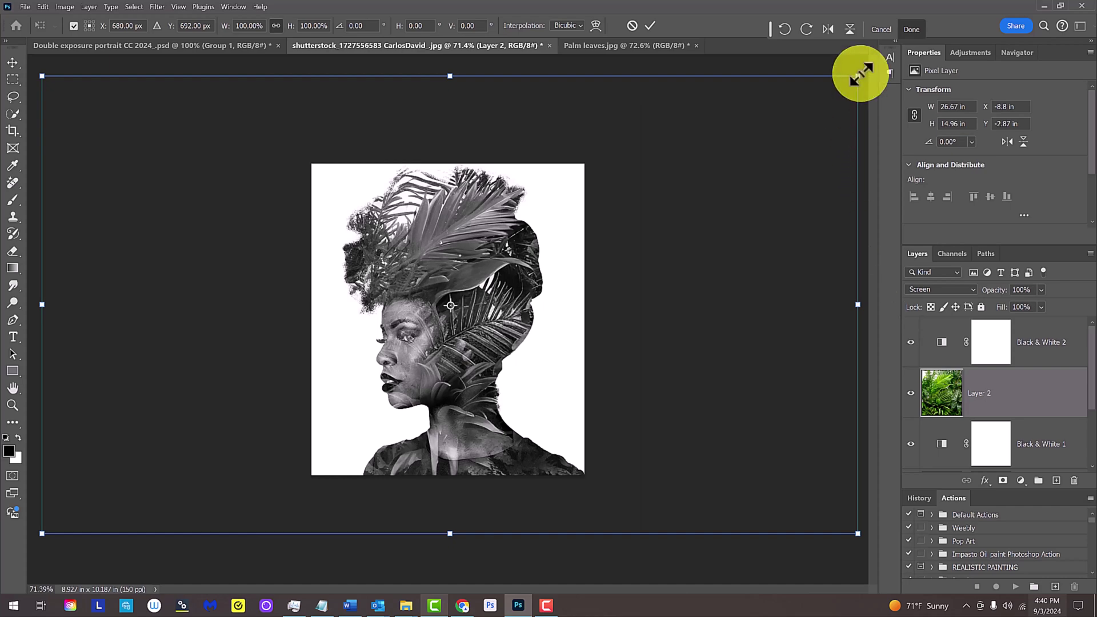
pyautogui.press('alt')
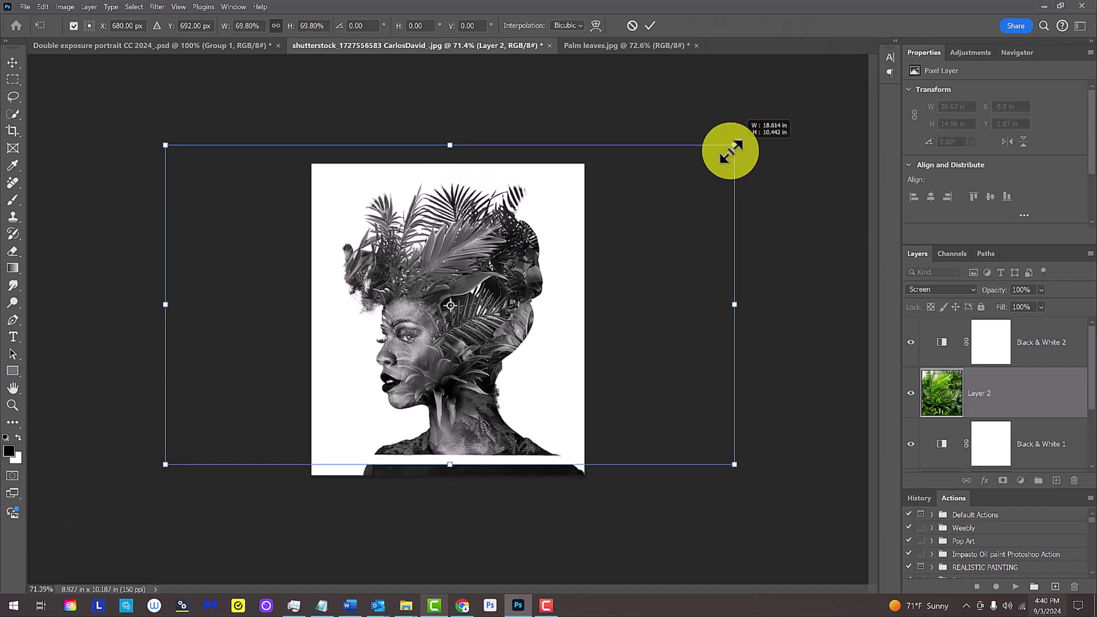
pyautogui.moveTo(861, 73)
pyautogui.mouseDown()
pyautogui.moveTo(789, 132)
pyautogui.moveTo(818, 119)
pyautogui.mouseUp()
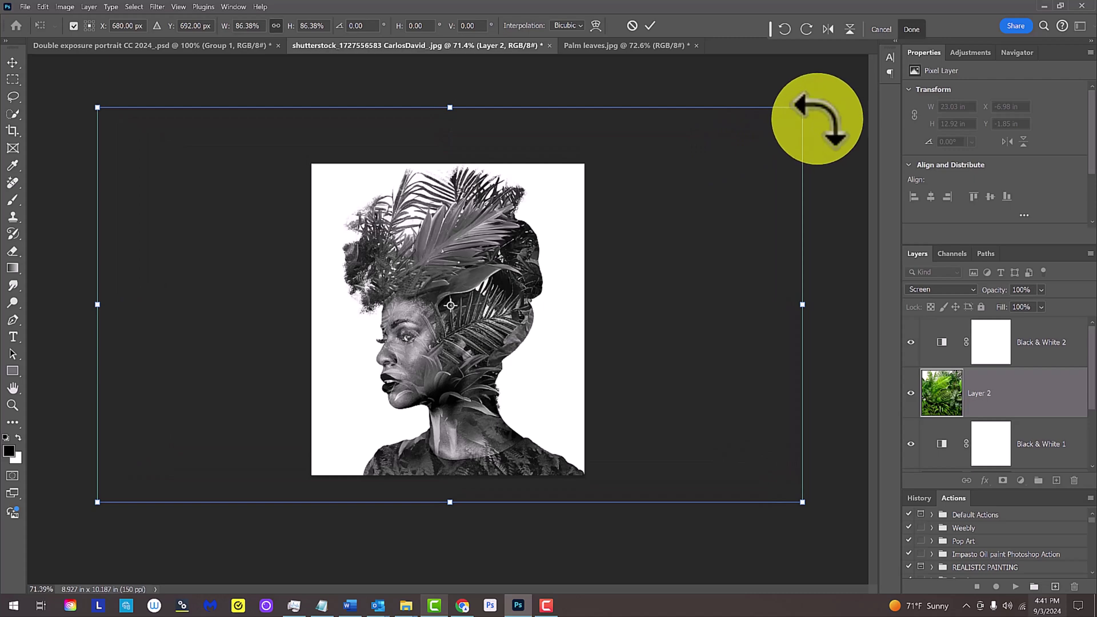
pyautogui.moveTo(817, 119)
pyautogui.mouseDown()
pyautogui.moveTo(670, 492)
pyautogui.moveTo(577, 538)
pyautogui.mouseUp()
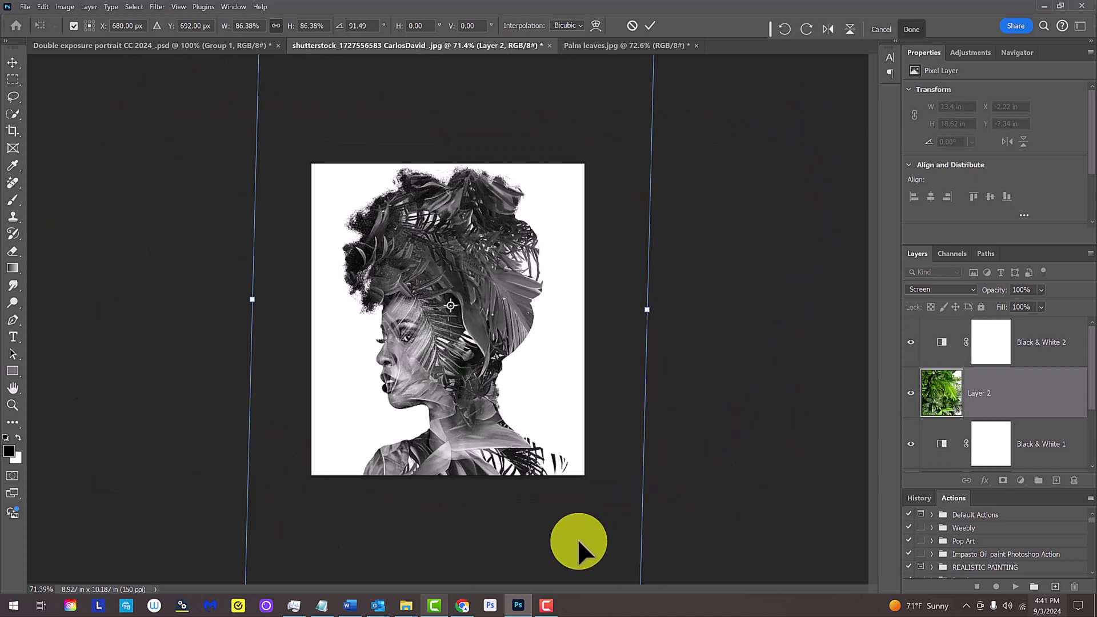
pyautogui.moveTo(472, 415)
pyautogui.mouseDown()
pyautogui.moveTo(492, 393)
pyautogui.moveTo(514, 411)
pyautogui.mouseUp()
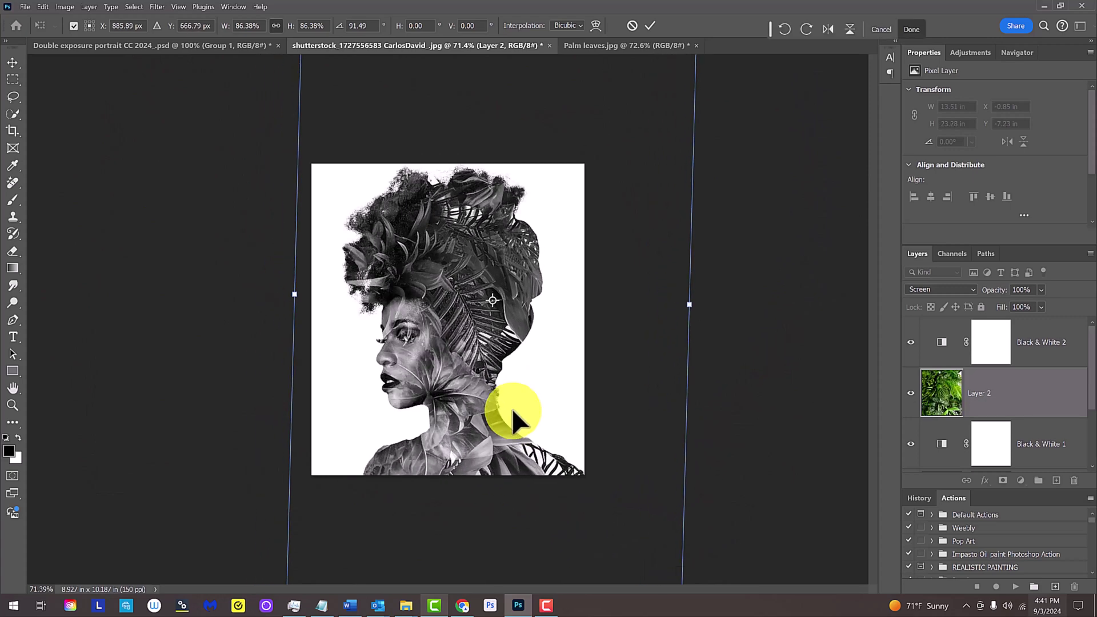
pyautogui.press('Return')
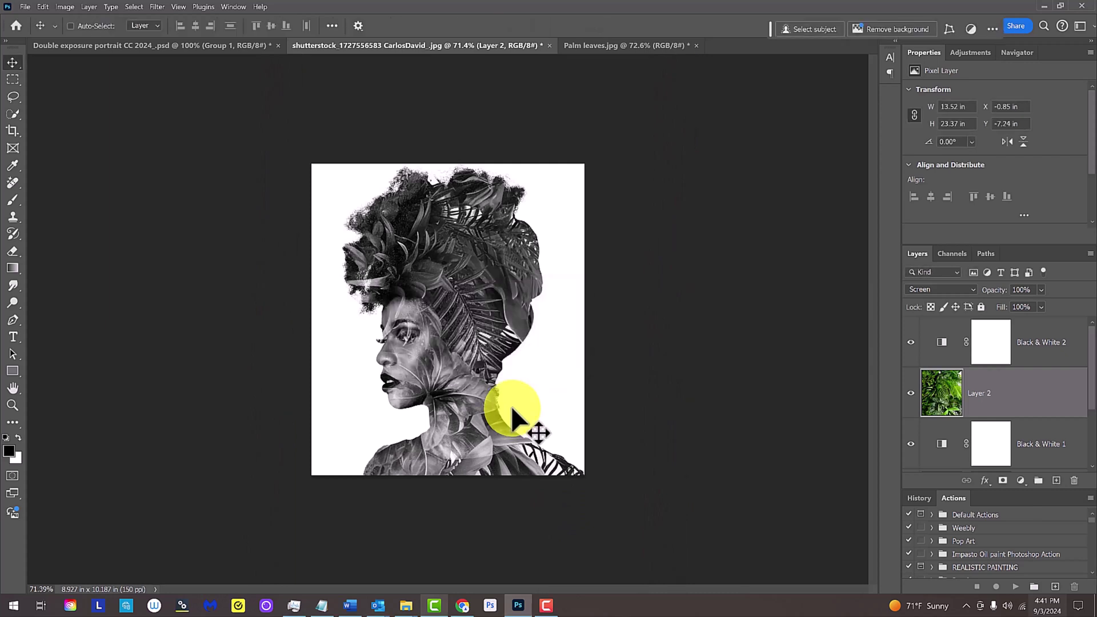
pyautogui.hotkey('ctrl', '0')
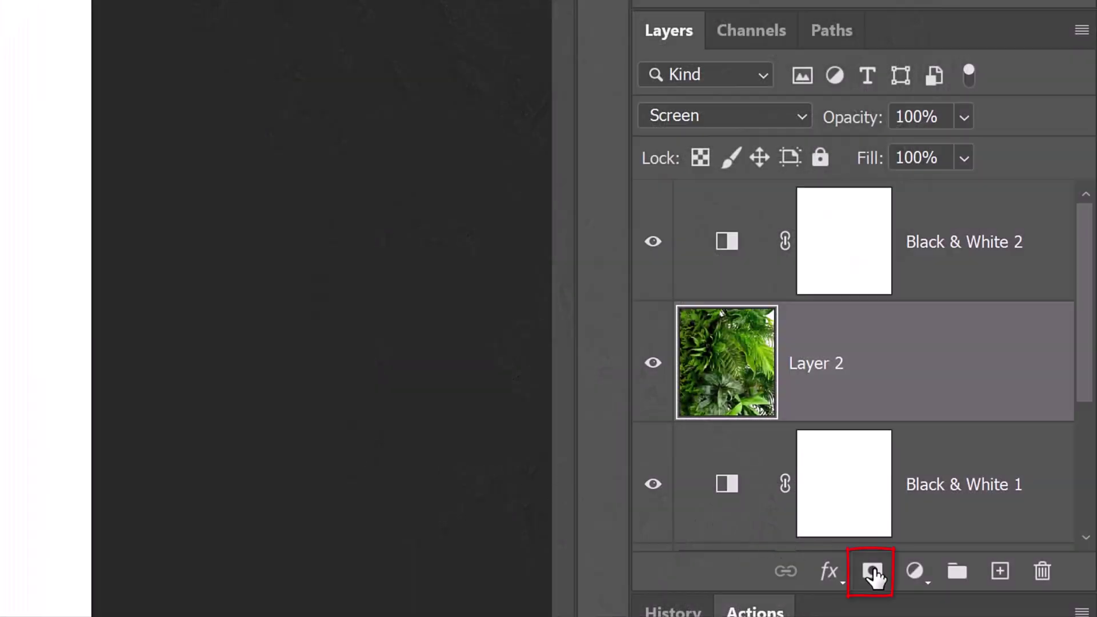
# Mask the palm-leaf layer and set the Brush to a 500 px soft round tip, 0% hardness
pyautogui.click(873, 572)
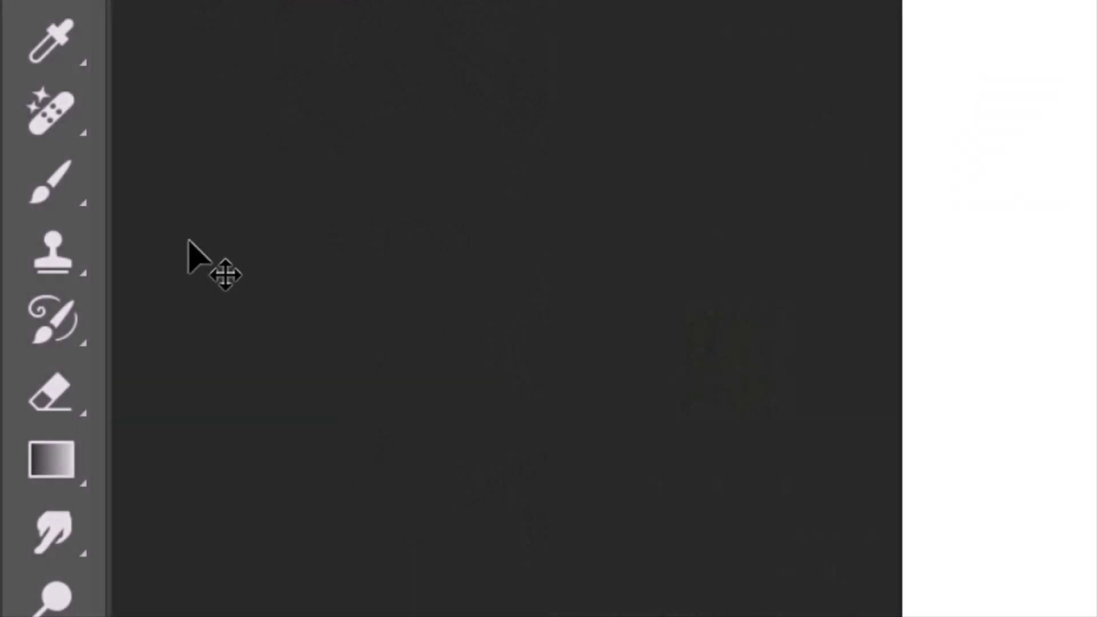
pyautogui.rightClick(54, 183)
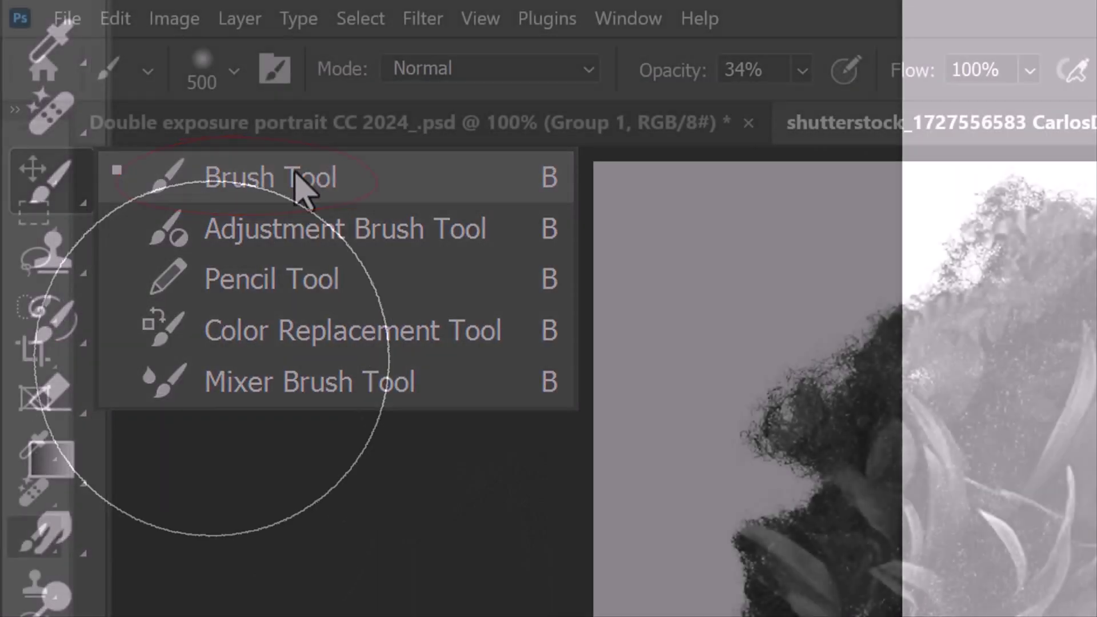
pyautogui.click(301, 181)
pyautogui.click(232, 70)
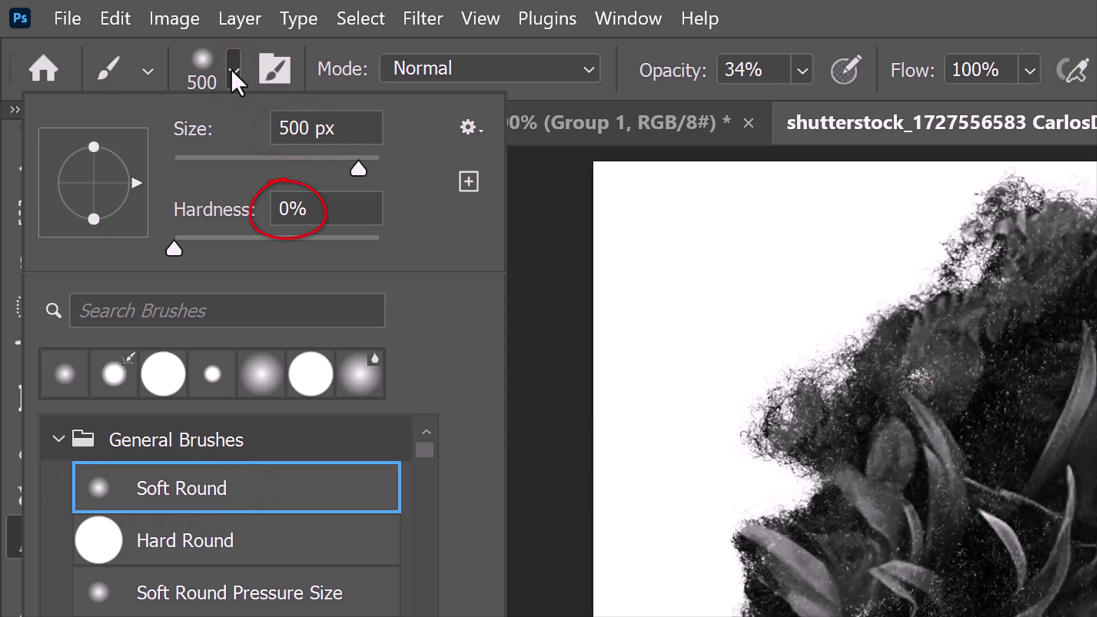
pyautogui.click(231, 68)
pyautogui.click(803, 71)
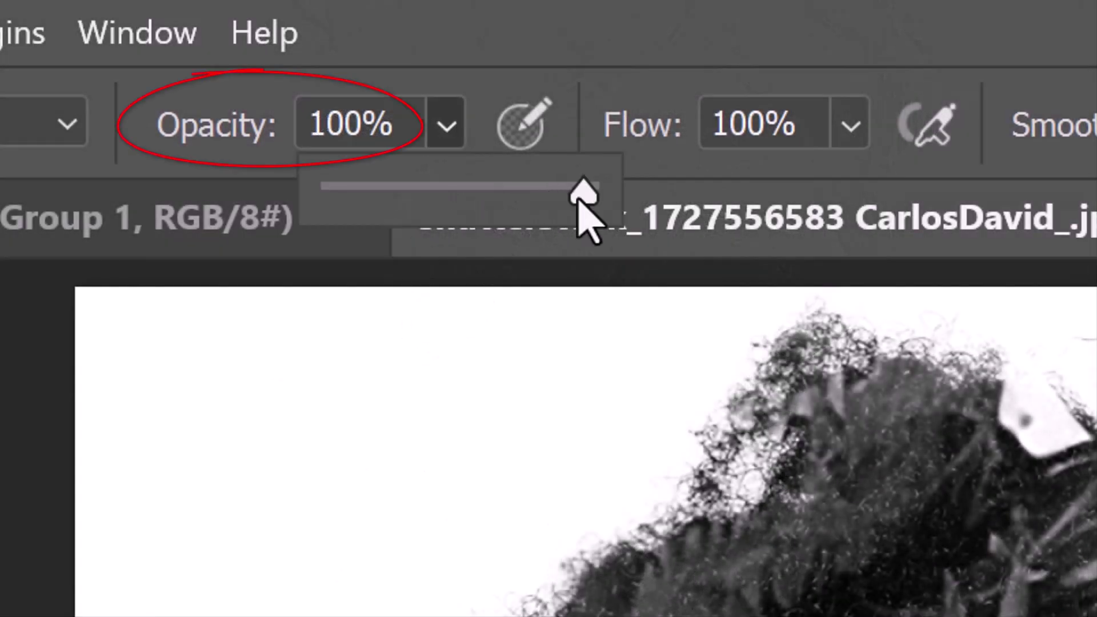
# Lower the brush opacity to 36% in the options bar
pyautogui.moveTo(580, 191); pyautogui.dragTo(399, 195)
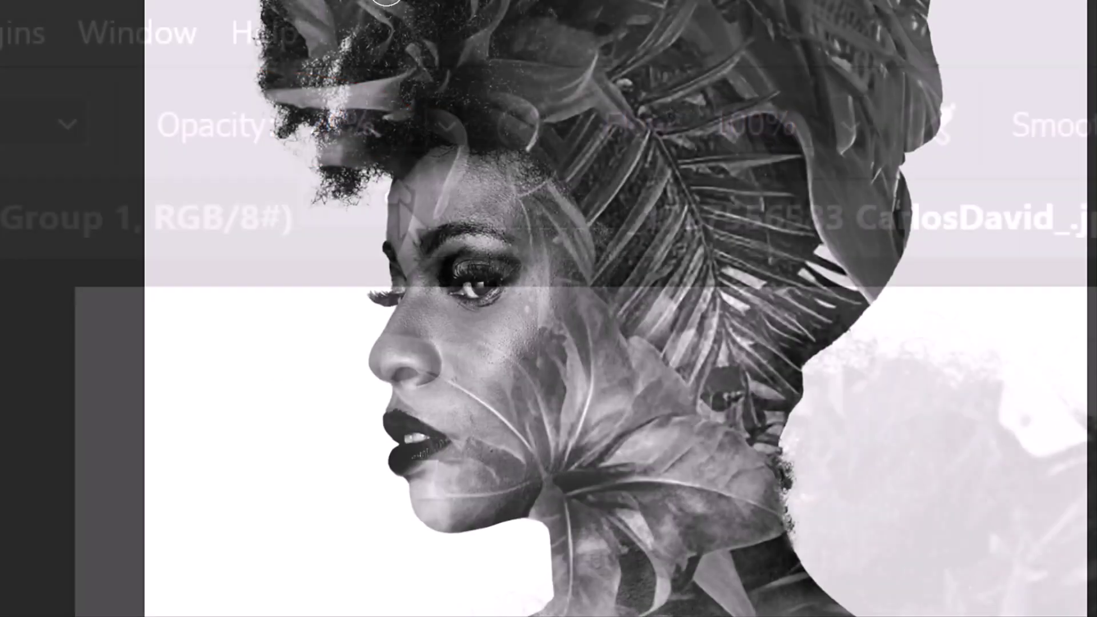